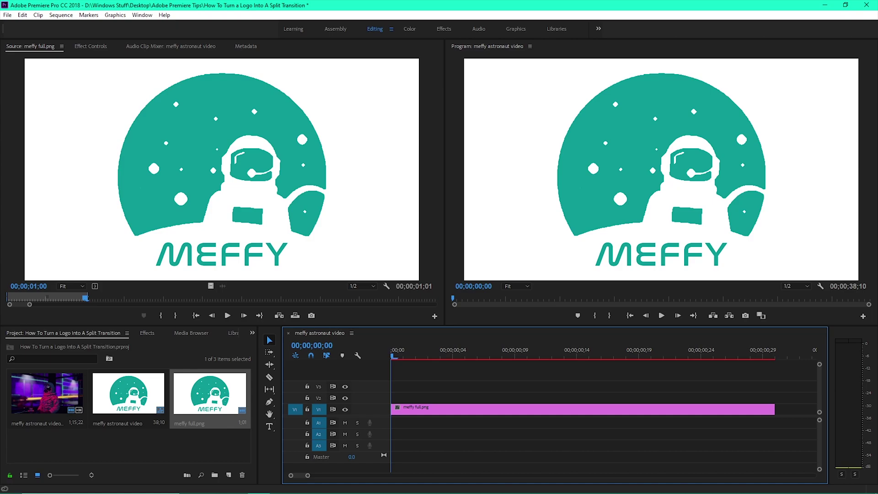
Alt-drag the meffy full.png clip from V1 onto V2 and select the copy.
{"action": "left_click", "coordinate": [500, 414]}
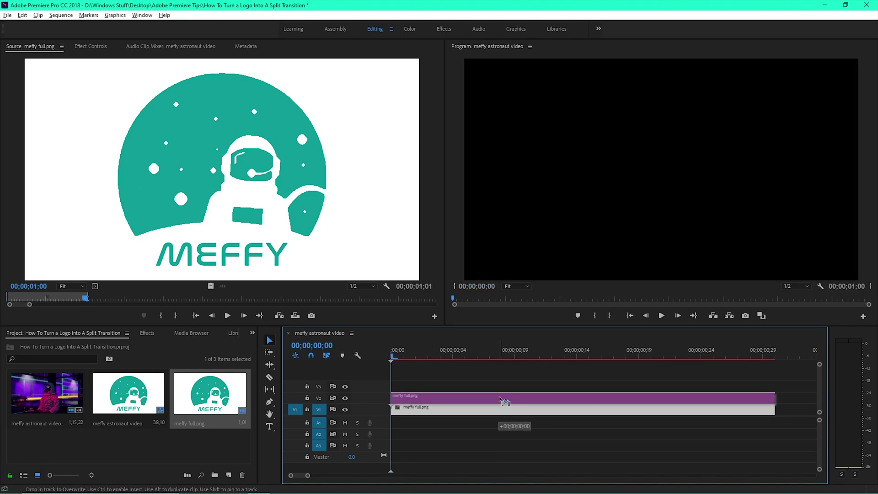
{"action": "left_click_drag", "start_coordinate": [500, 412], "coordinate": [501, 401]}
{"action": "left_click", "coordinate": [502, 409]}
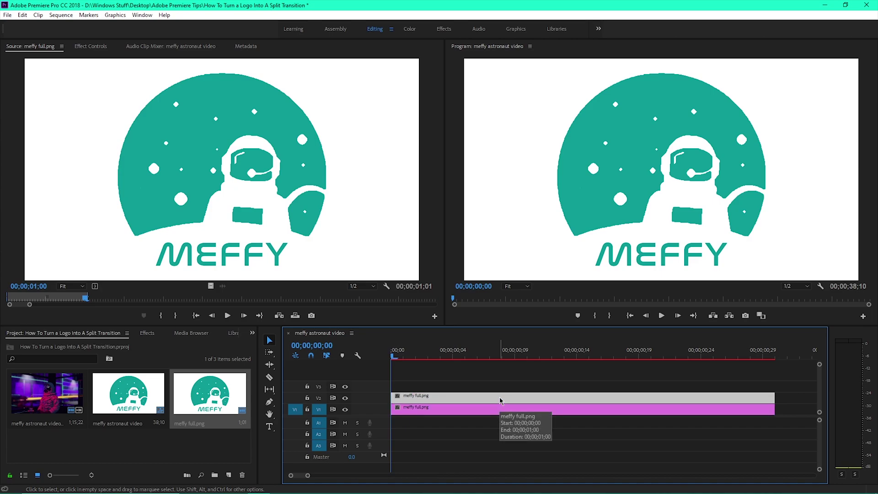
{"action": "left_click", "coordinate": [503, 398]}
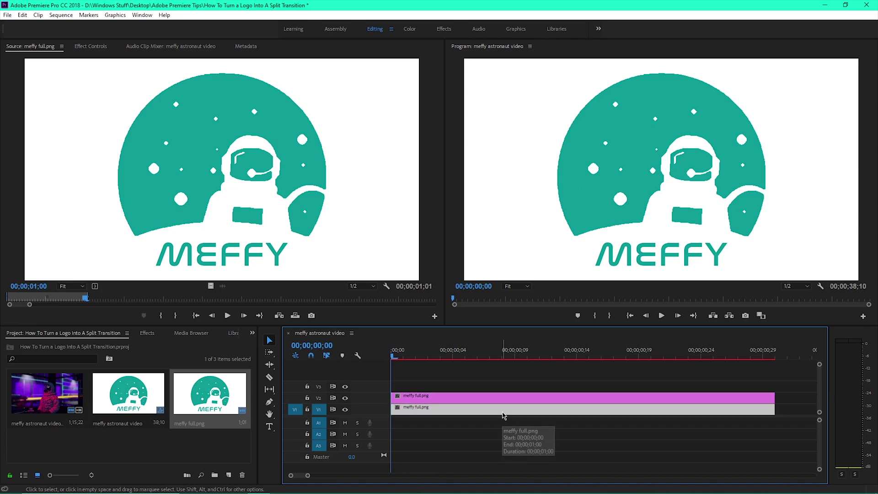
Apply a Crop effect to the V2 logo clip with Bottom set to 50%.
{"action": "left_click", "coordinate": [90, 47]}
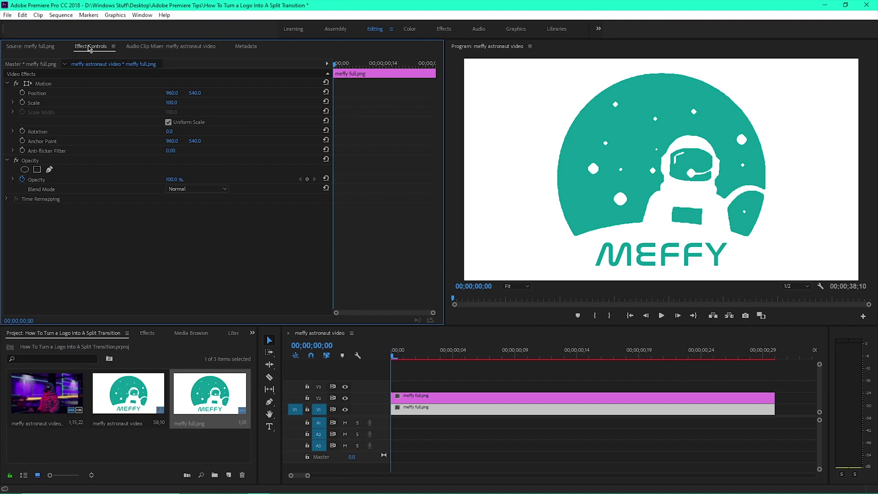
{"action": "left_click", "coordinate": [149, 334]}
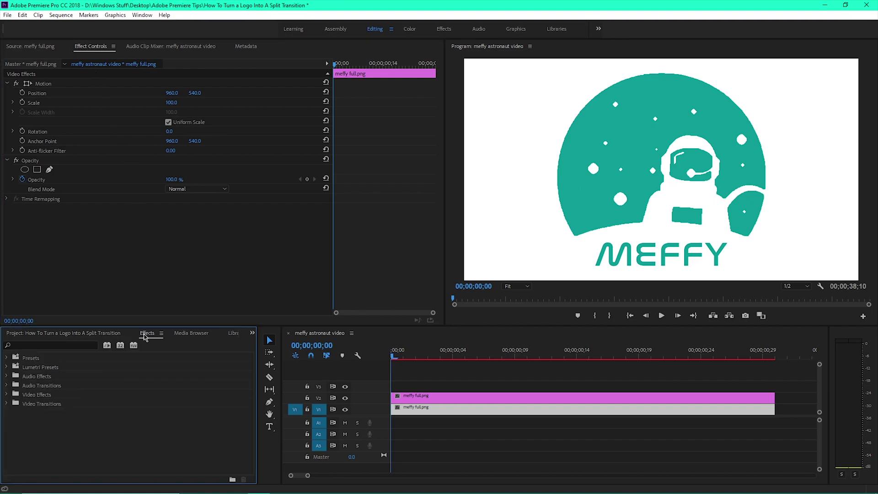
{"action": "left_click", "coordinate": [52, 345]}
{"action": "type", "text": "crop"}
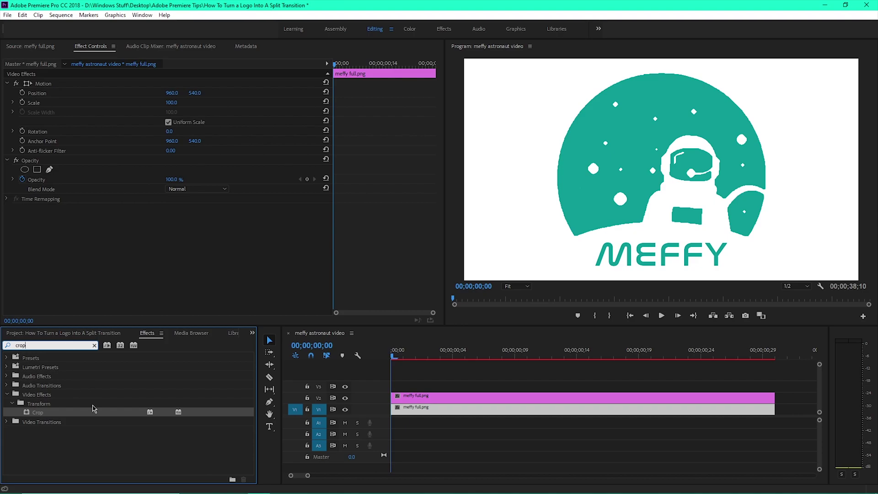
{"action": "left_click_drag", "start_coordinate": [38, 412], "coordinate": [73, 277]}
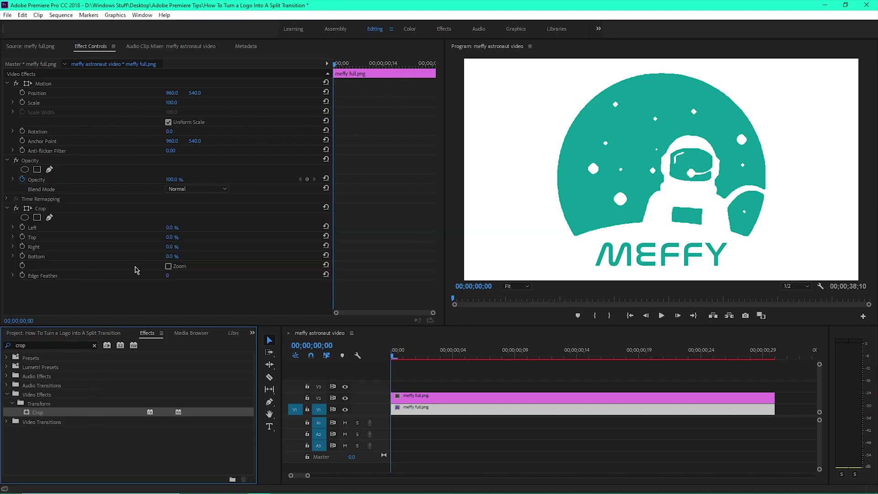
{"action": "left_click", "coordinate": [171, 256]}
{"action": "type", "text": "0"}
{"action": "key", "text": "Return"}
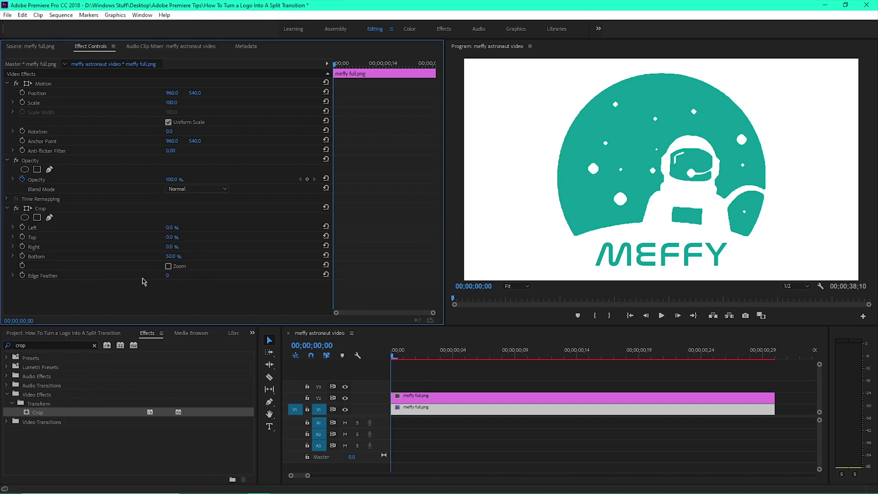
Apply a Crop effect to the V1 logo clip with Top set to 50%.
{"action": "left_click", "coordinate": [452, 407]}
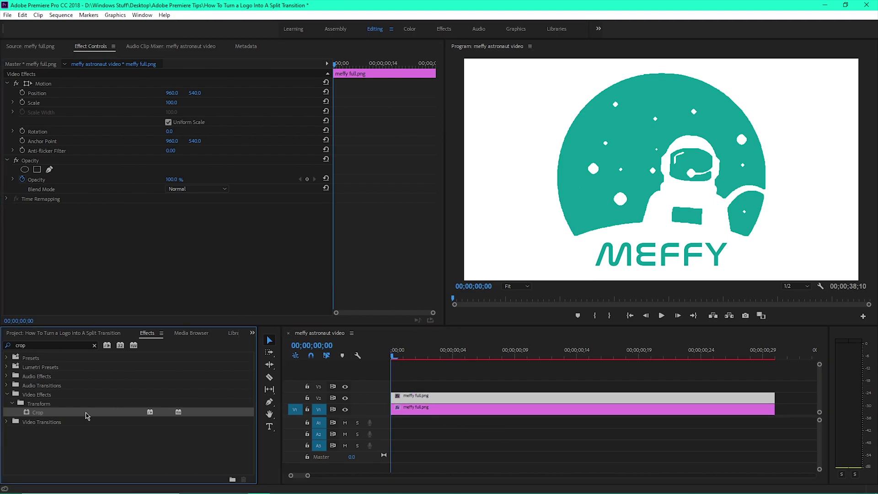
{"action": "left_click_drag", "start_coordinate": [97, 239], "coordinate": [97, 240]}
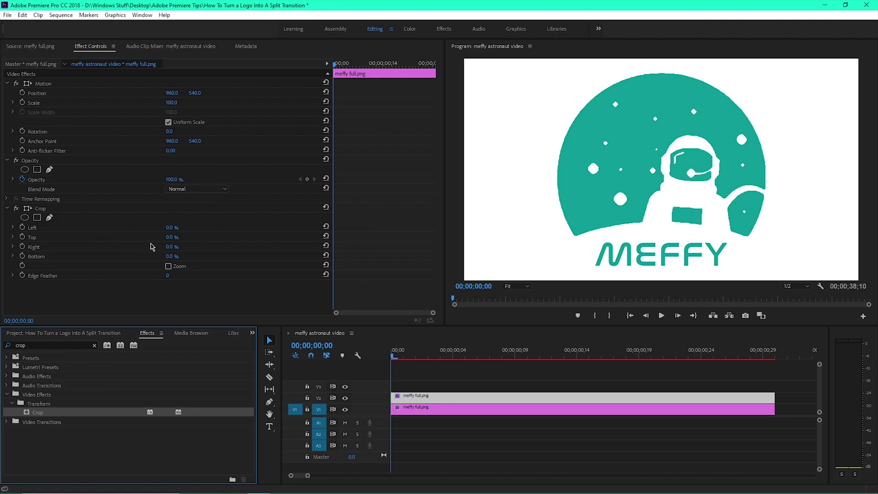
{"action": "left_click", "coordinate": [170, 237]}
{"action": "type", "text": "50"}
{"action": "key", "text": "Return"}
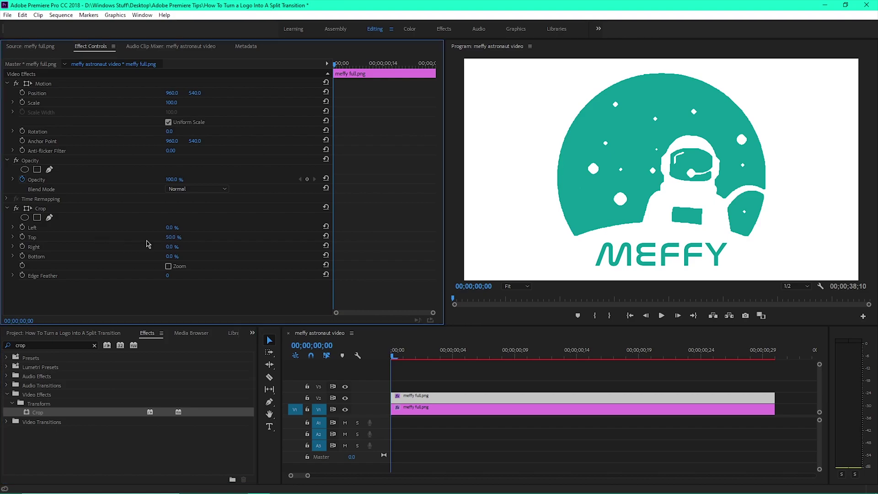
Set a starting Position keyframe on the V2 logo clip at 00;00;00;15.
{"action": "left_click", "coordinate": [457, 409]}
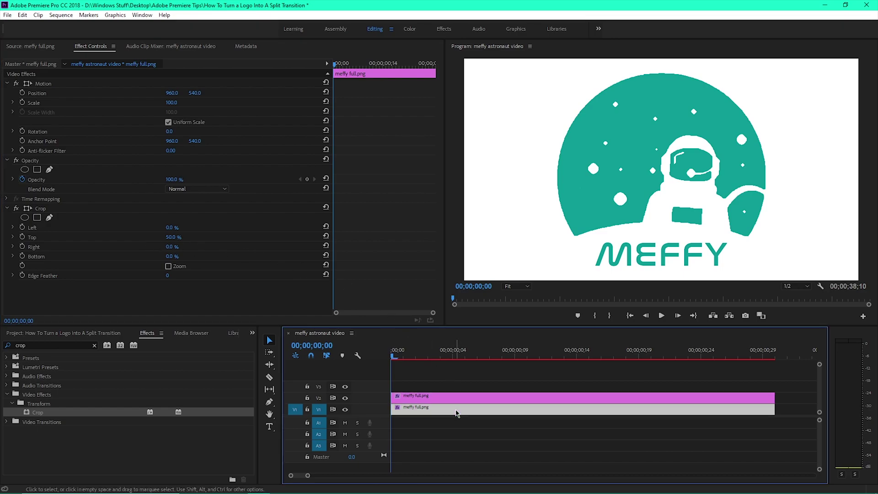
{"action": "left_click_drag", "start_coordinate": [394, 358], "coordinate": [583, 357]}
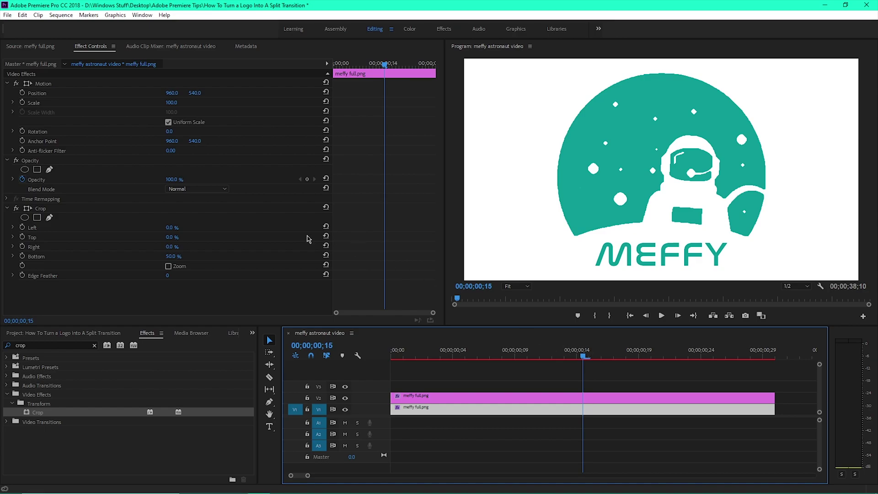
{"action": "left_click", "coordinate": [23, 93]}
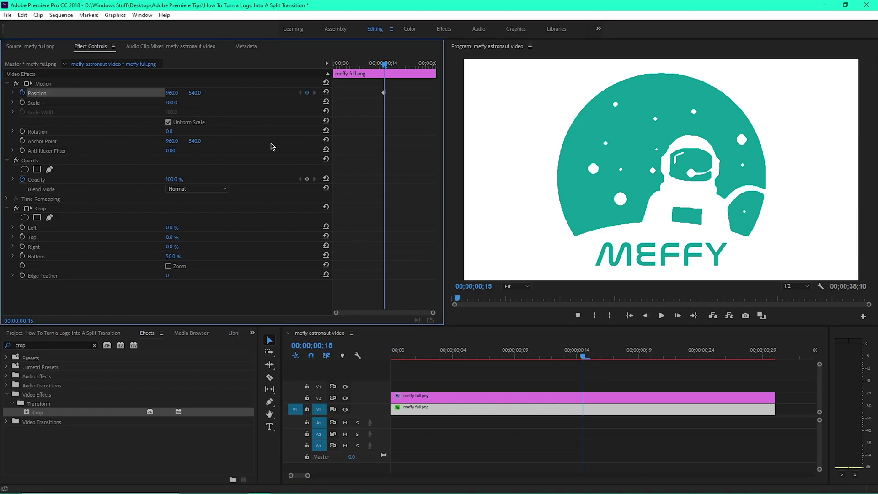
Keyframe Position Y from 540 to -12 at the clip end.
{"action": "left_click_drag", "start_coordinate": [585, 351], "coordinate": [772, 357]}
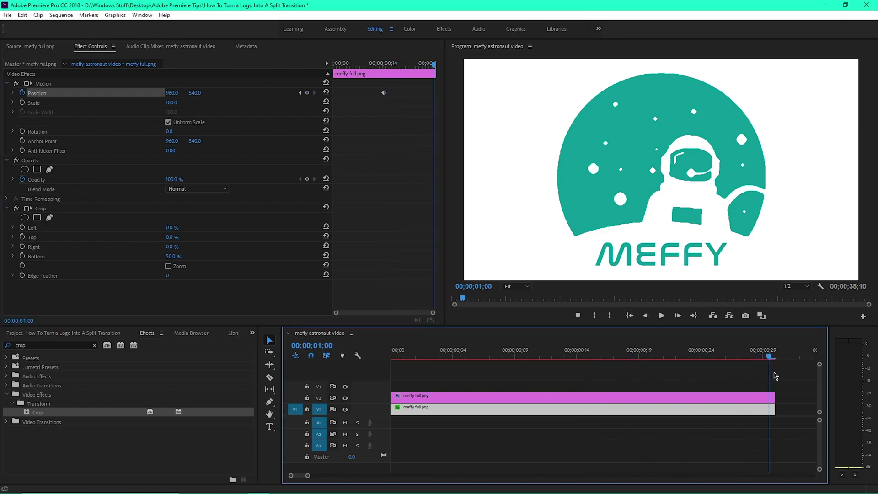
{"action": "left_click", "coordinate": [195, 93]}
{"action": "left_click_drag", "start_coordinate": [196, 94], "coordinate": [172, 94]}
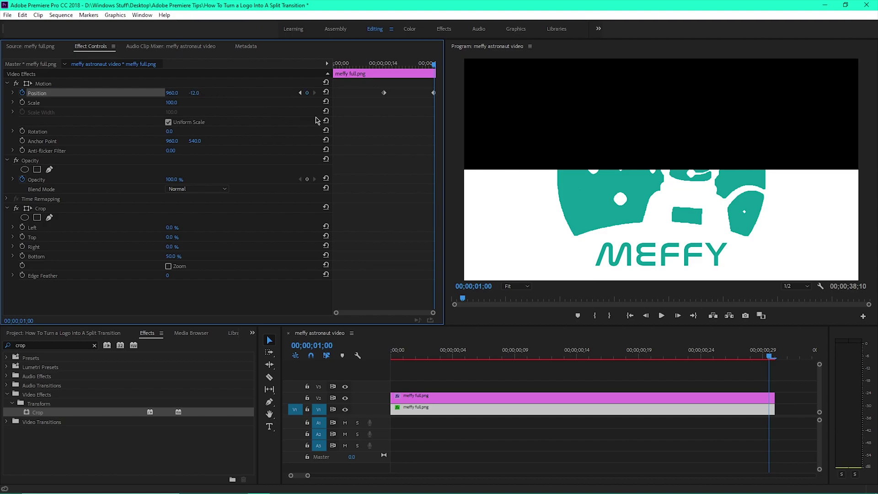
{"action": "left_click", "coordinate": [299, 93]}
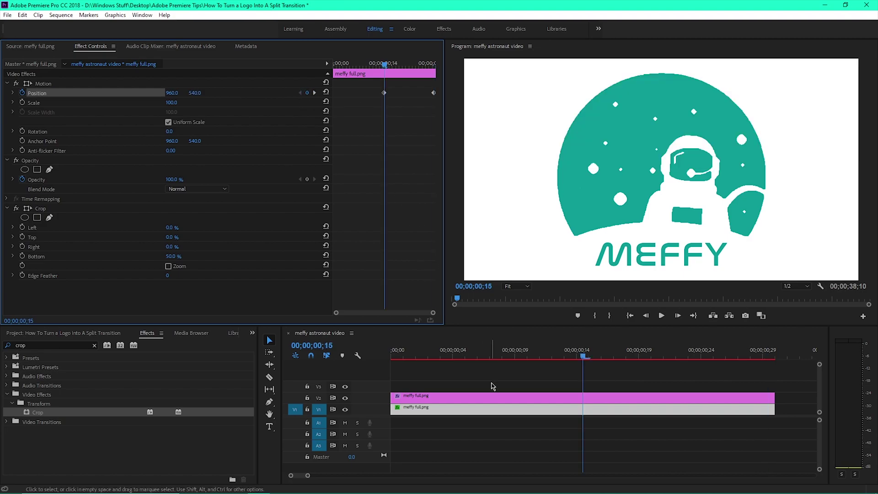
Keyframe the V1 logo half's Position Y from 540 at frame 15 to 696 at clip end.
{"action": "left_click", "coordinate": [490, 408]}
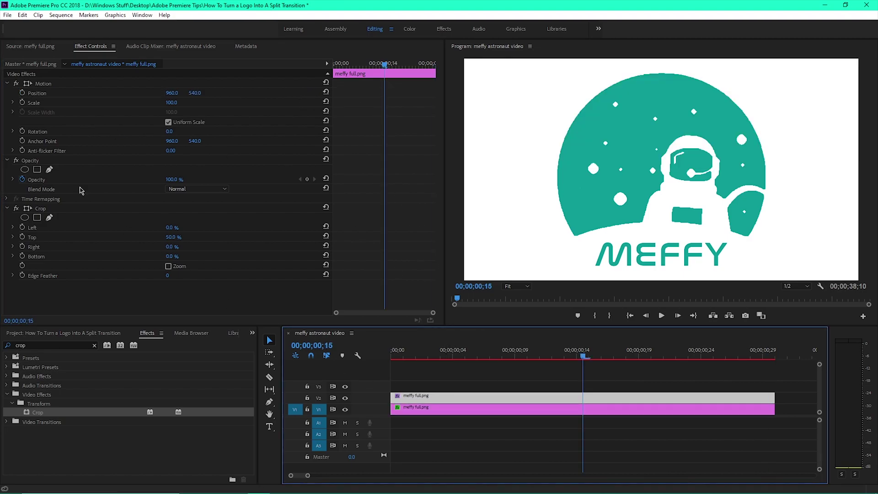
{"action": "left_click", "coordinate": [490, 396]}
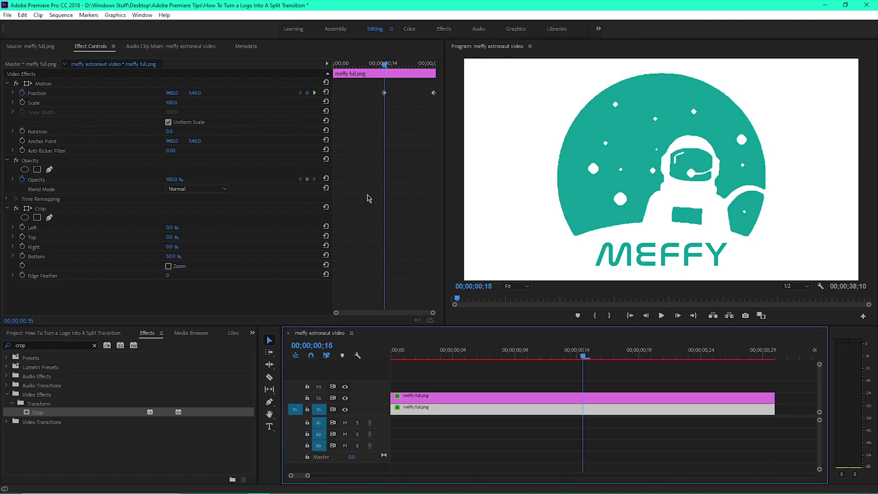
{"action": "left_click", "coordinate": [314, 92]}
{"action": "left_click", "coordinate": [532, 407]}
{"action": "mouse_move", "coordinate": [195, 92]}
{"action": "left_mouse_down"}
{"action": "mouse_move", "coordinate": [206, 93]}
{"action": "mouse_move", "coordinate": [188, 93]}
{"action": "left_mouse_up"}
{"action": "key", "text": "Home"}
Play the sequence in the Program monitor to preview the logo splitting apart.
{"action": "left_click", "coordinate": [661, 315]}
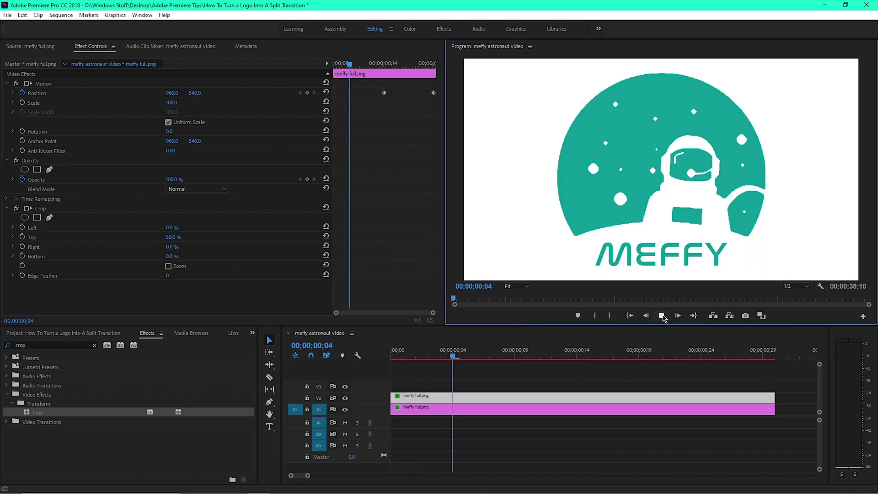